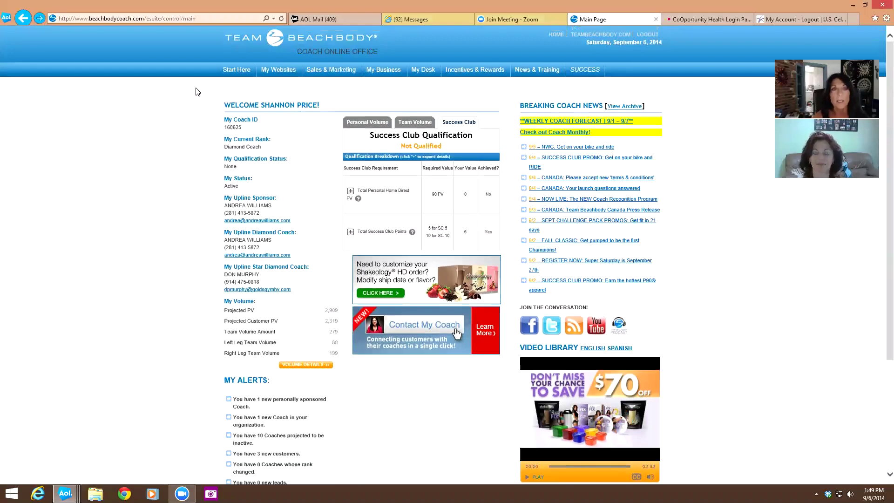
Step: Bring up the My Business menu listing My Preferred Placement and My Downline
mouse_move(331, 70)
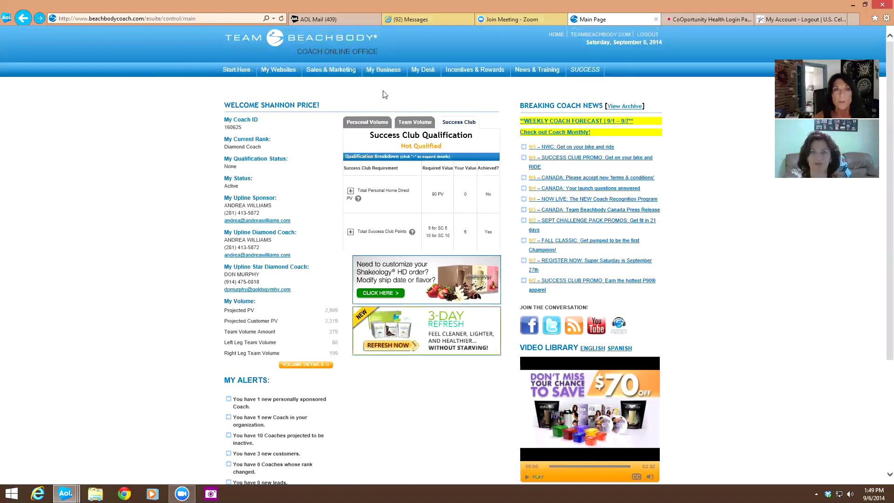
mouse_move(391, 79)
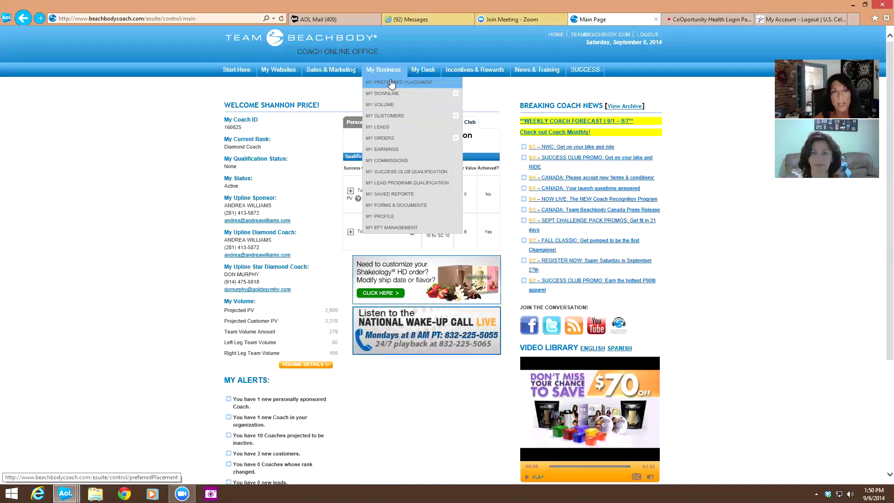
Step: Save the preferred placement as Set Preferred Placement, business center 1, Left position
left_click(391, 84)
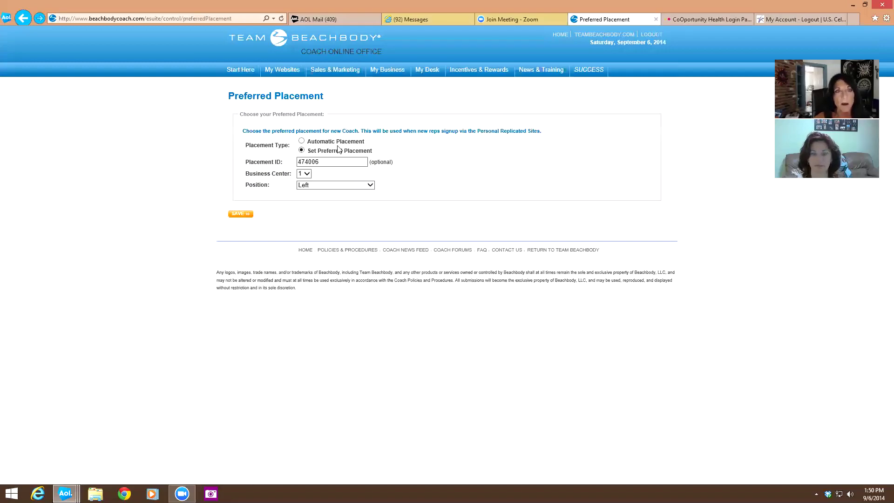
left_click(301, 140)
left_click(301, 150)
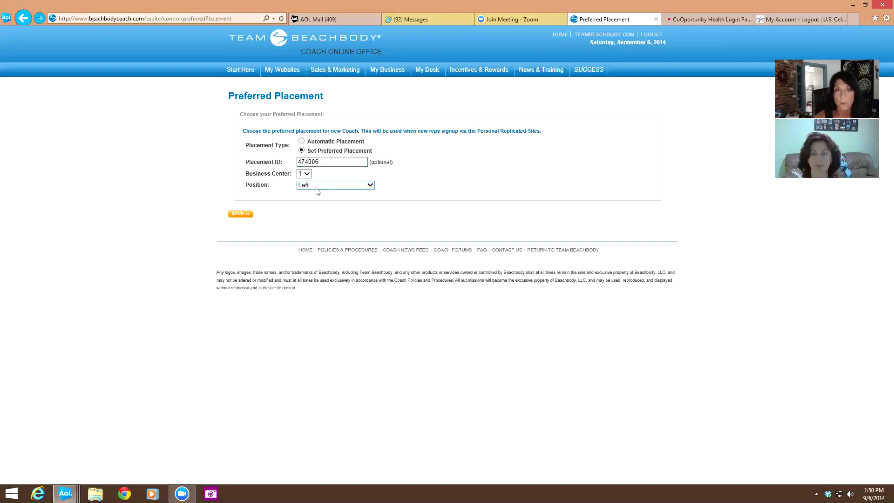
left_click(238, 215)
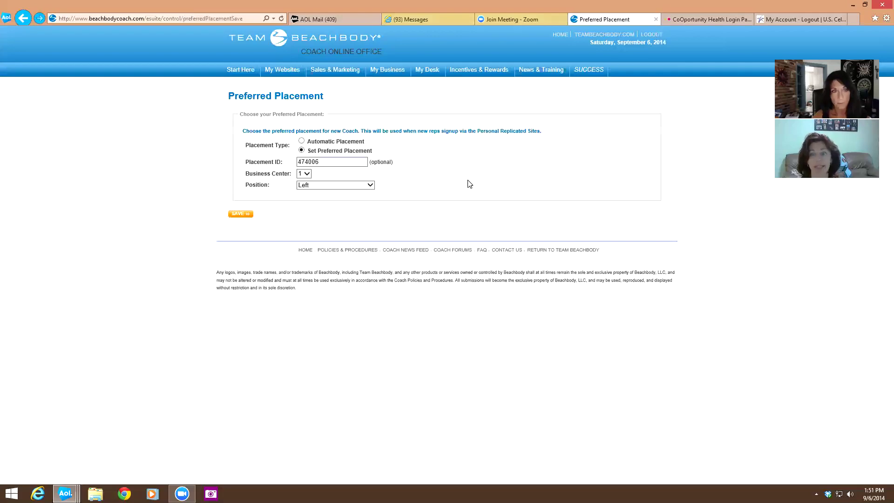
mouse_move(385, 69)
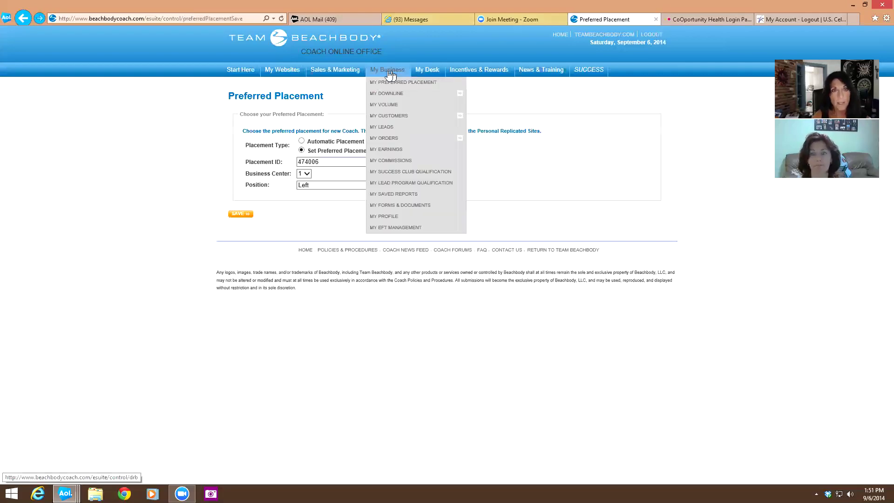
Step: Load My Downline and scroll through the Genealogical Tree View, including the red-X coaches
mouse_move(388, 95)
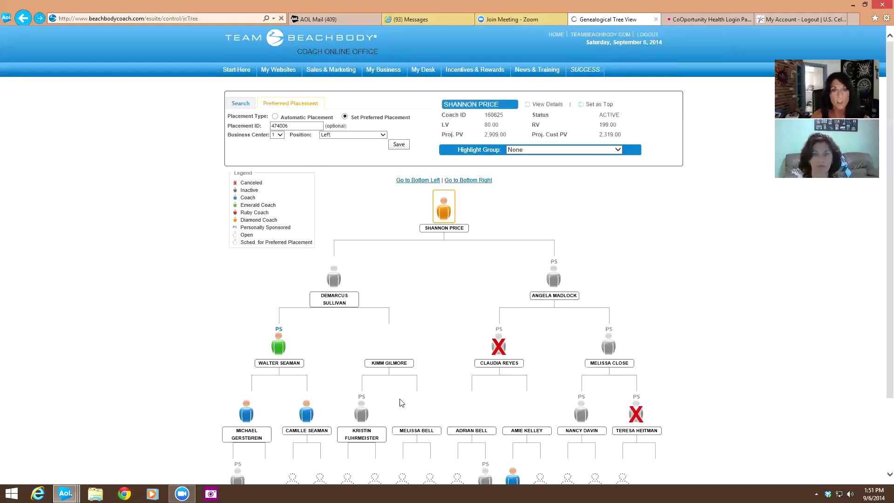
scroll(491, 192, "down", 1)
scroll(491, 192, "down", 2)
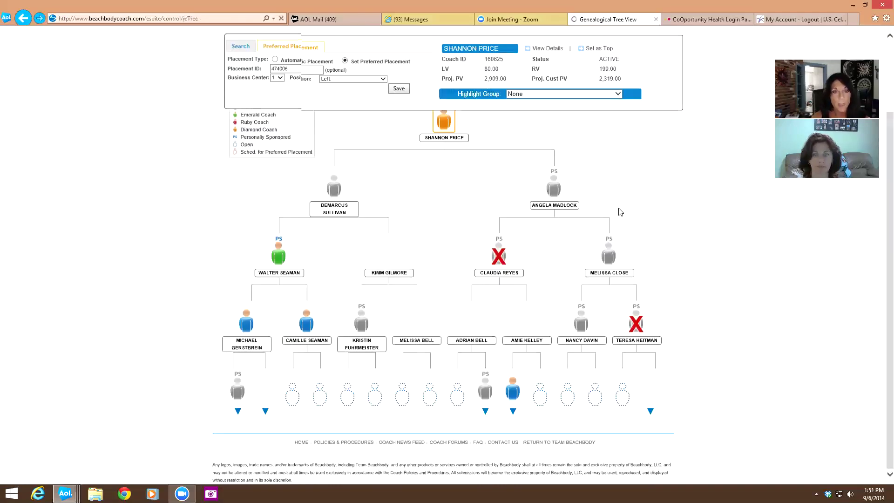
scroll(613, 212, "up", 3)
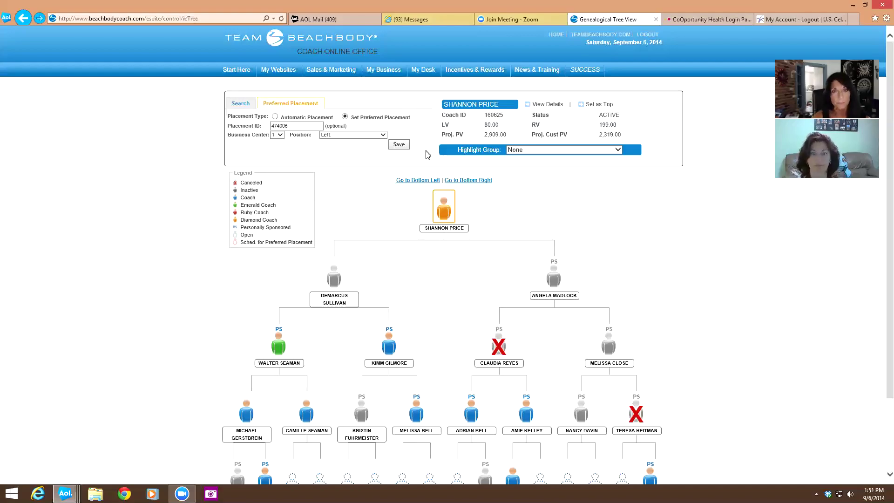
scroll(427, 154, "down", 2)
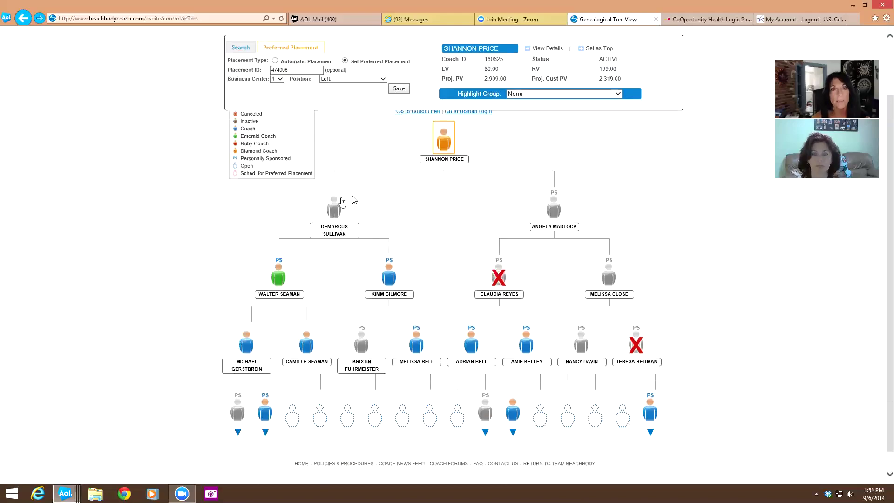
mouse_move(336, 217)
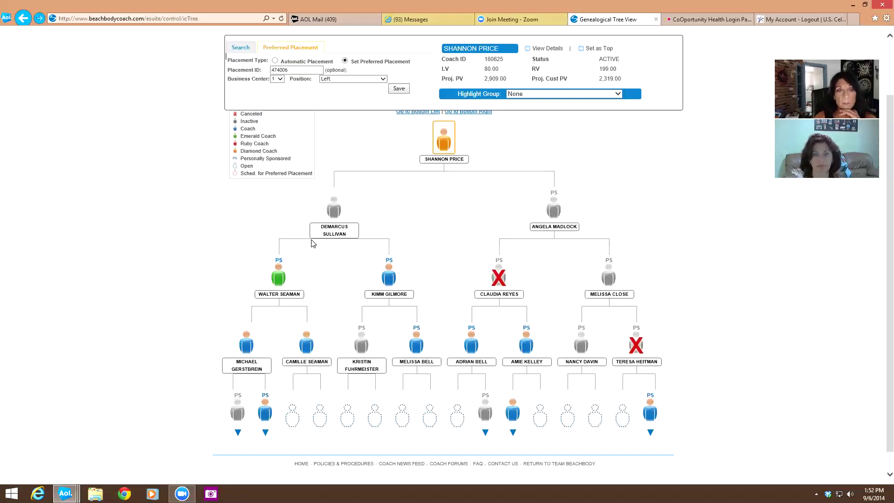
scroll(317, 245, "down", 1)
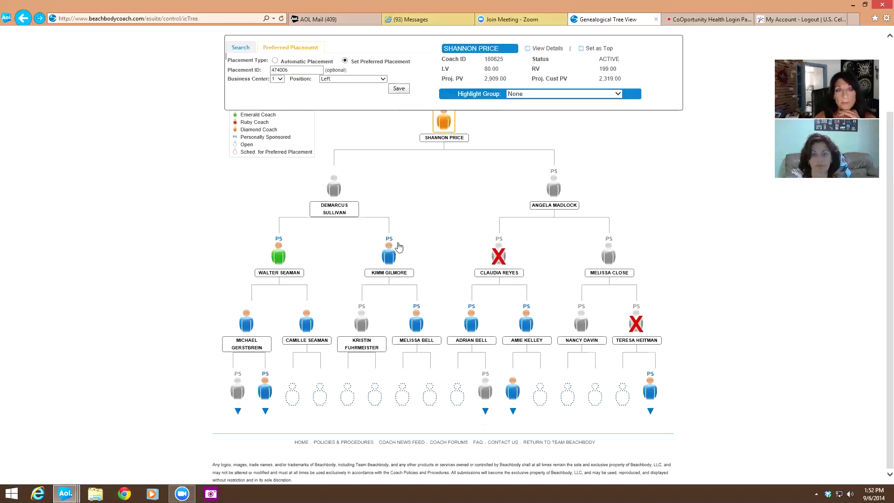
mouse_move(394, 246)
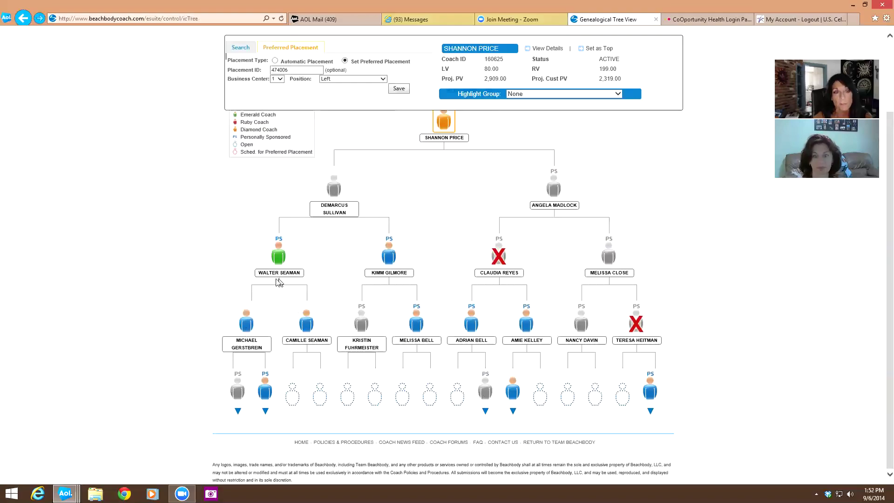
mouse_move(307, 330)
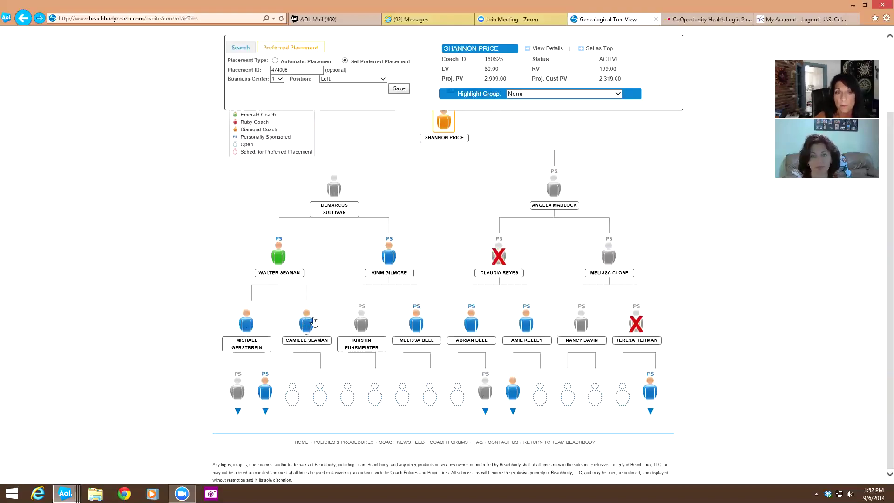
mouse_move(279, 260)
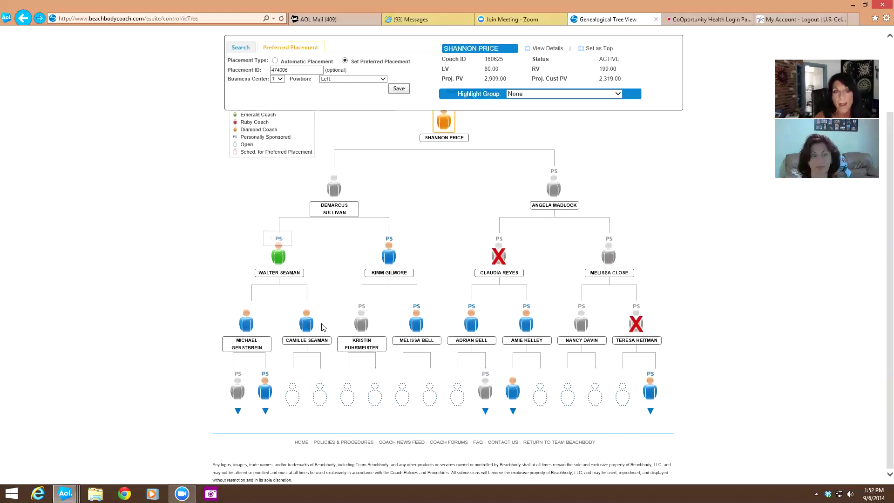
mouse_move(310, 332)
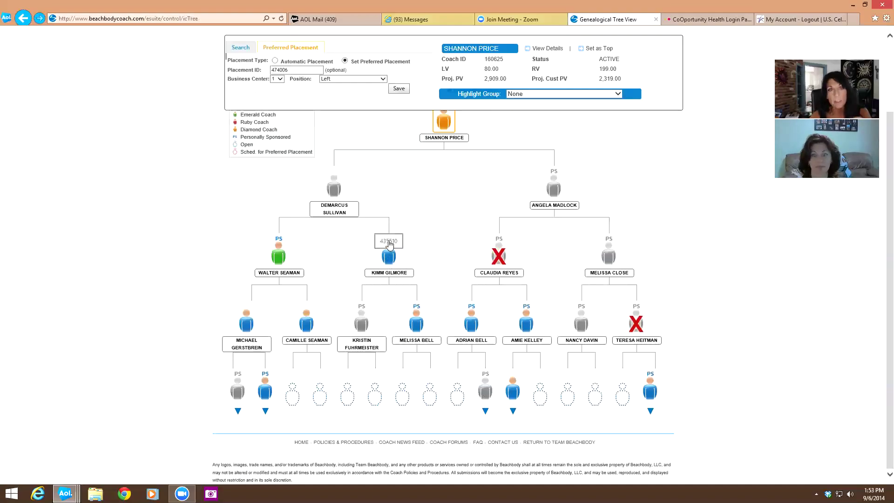
left_click(384, 80)
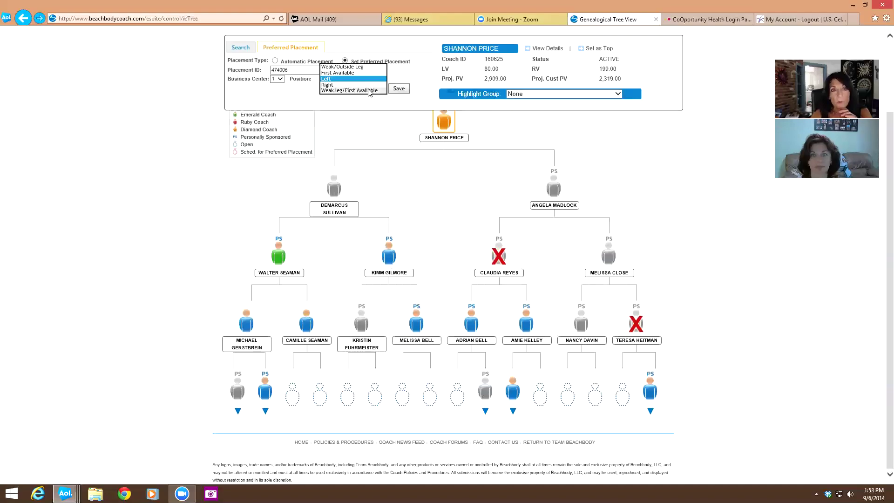
left_click(380, 158)
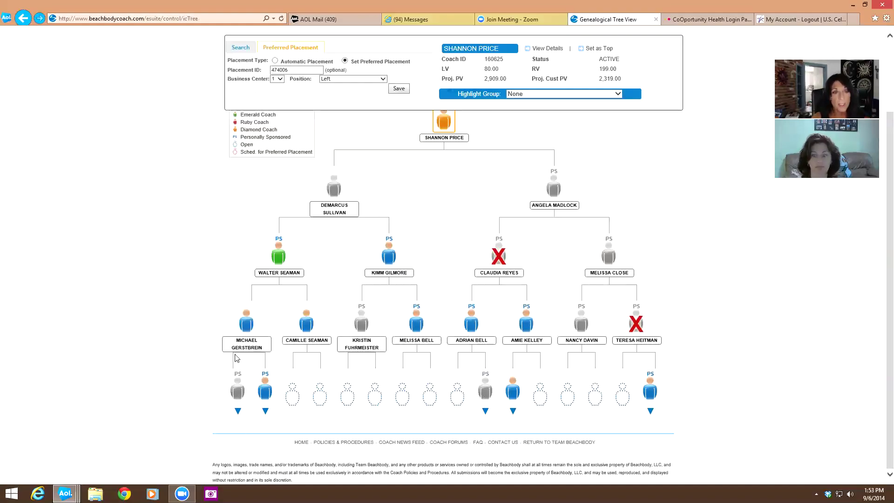
left_click(239, 412)
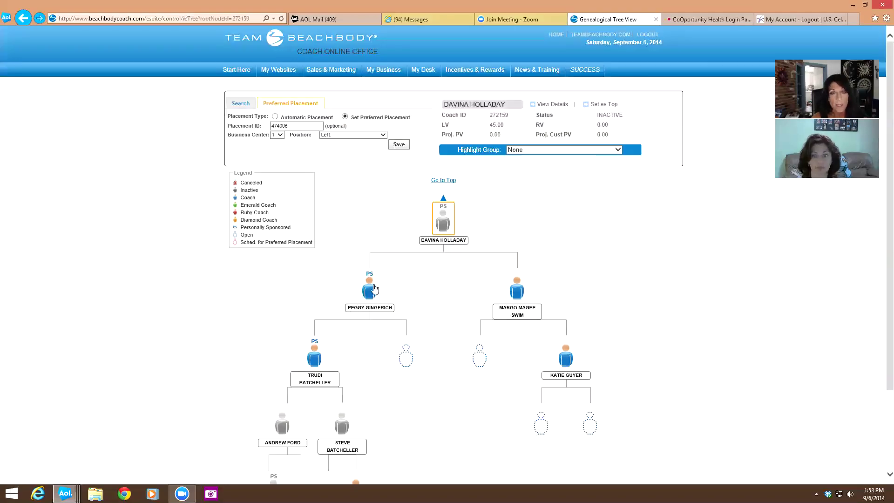
scroll(374, 291, "down", 3)
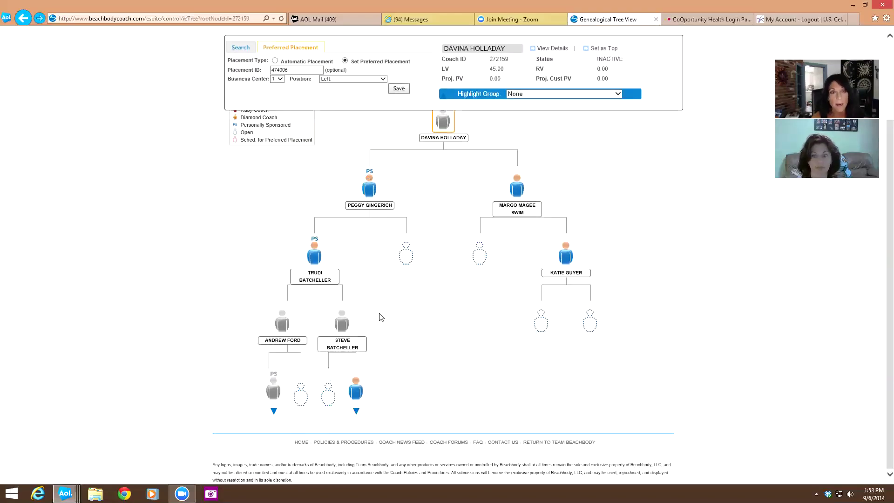
scroll(419, 204, "up", 3)
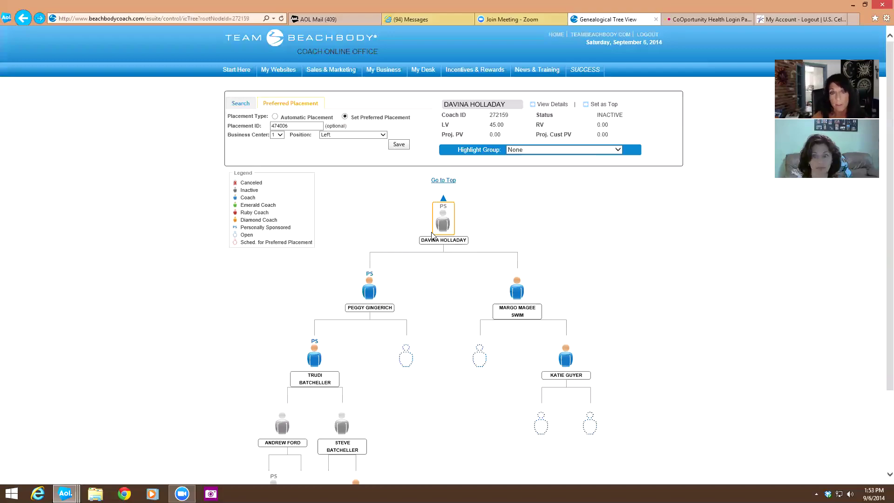
scroll(437, 256, "down", 1)
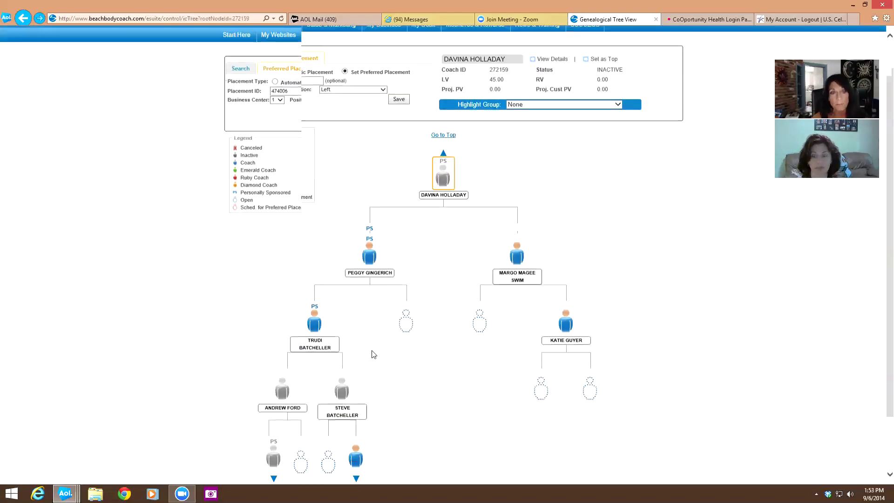
scroll(372, 354, "down", 1)
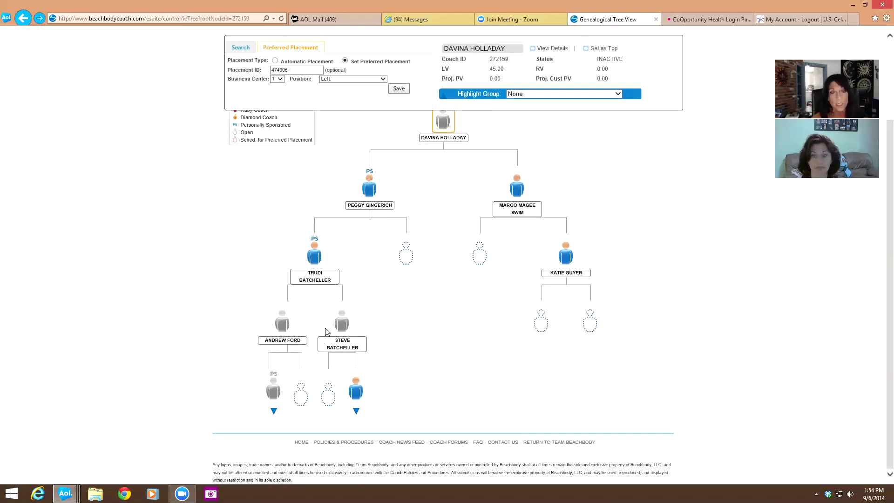
left_click(273, 412)
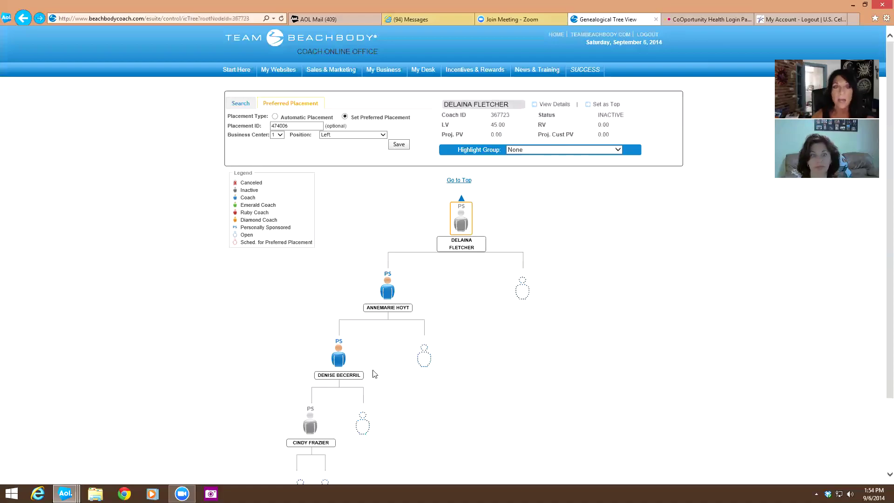
scroll(443, 291, "down", 3)
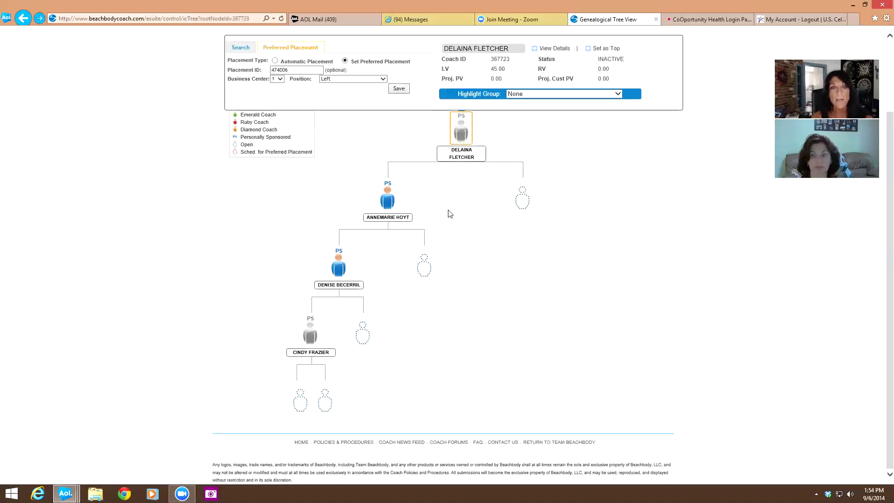
scroll(449, 214, "up", 2)
left_click(461, 179)
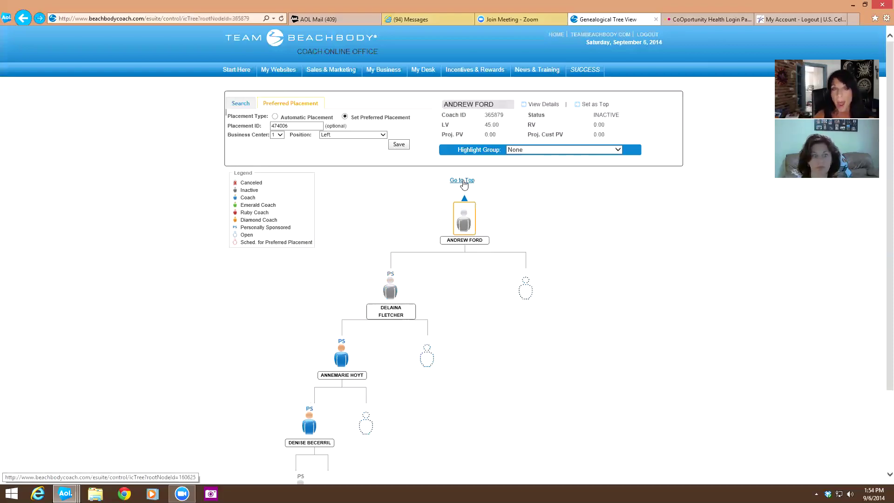
left_click(462, 180)
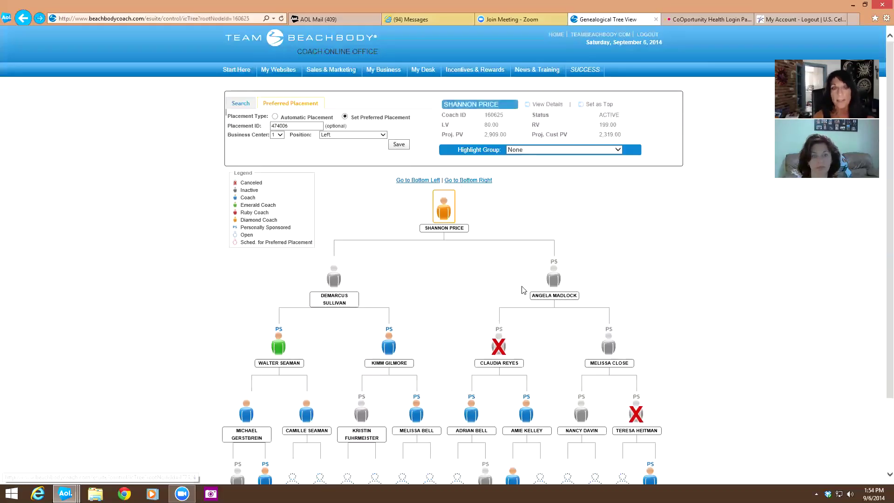
scroll(601, 266, "down", 1)
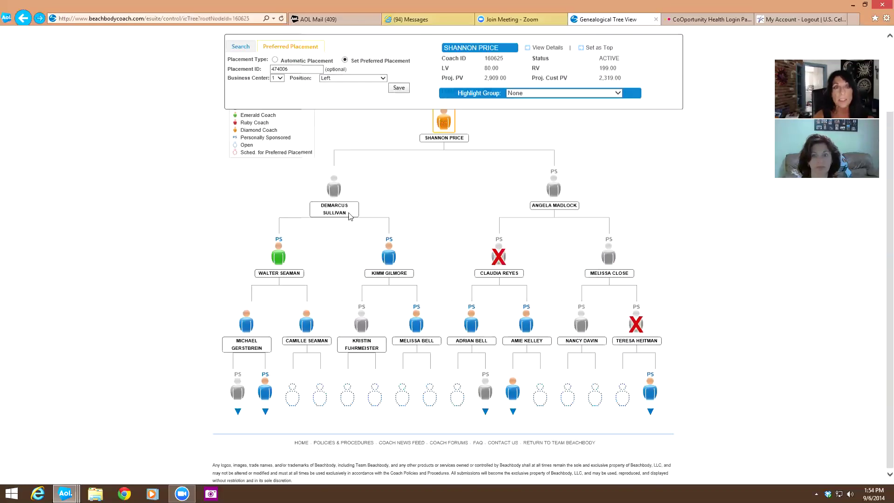
scroll(325, 224, "up", 2)
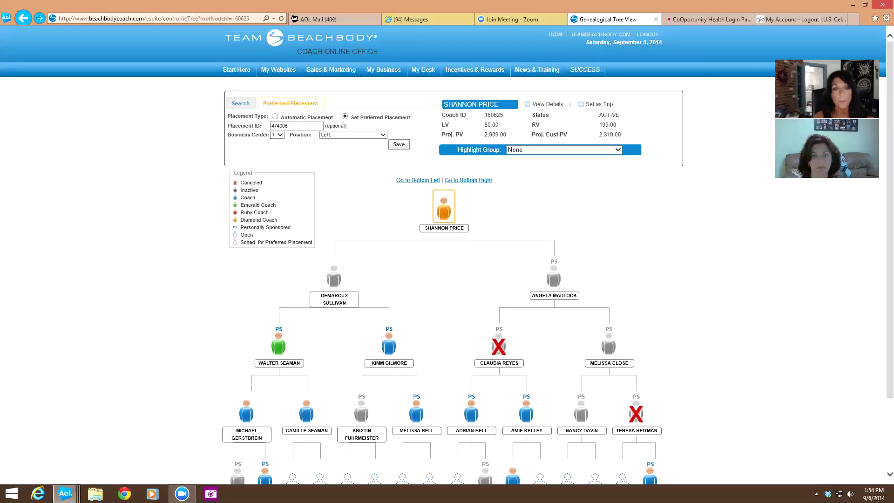
Step: Drill into the bottom-right coach's branch to show its chain of right-leg coaches
scroll(652, 326, "down", 2)
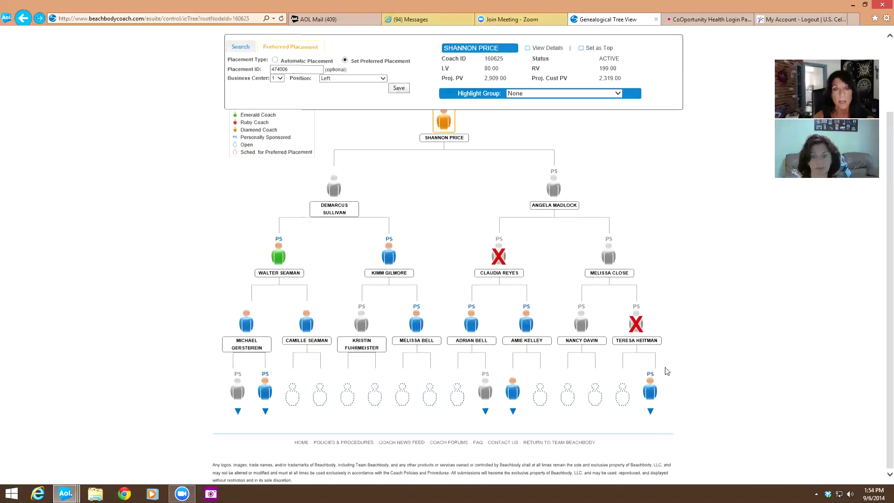
left_click(651, 412)
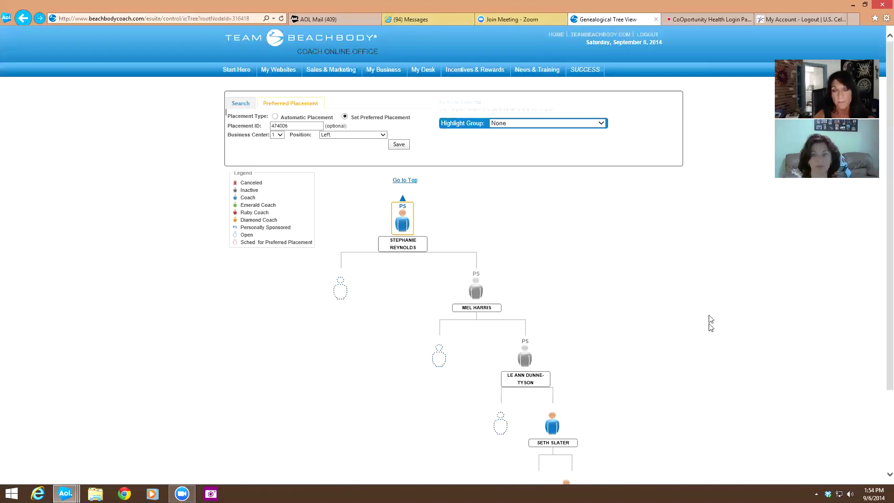
scroll(519, 287, "down", 2)
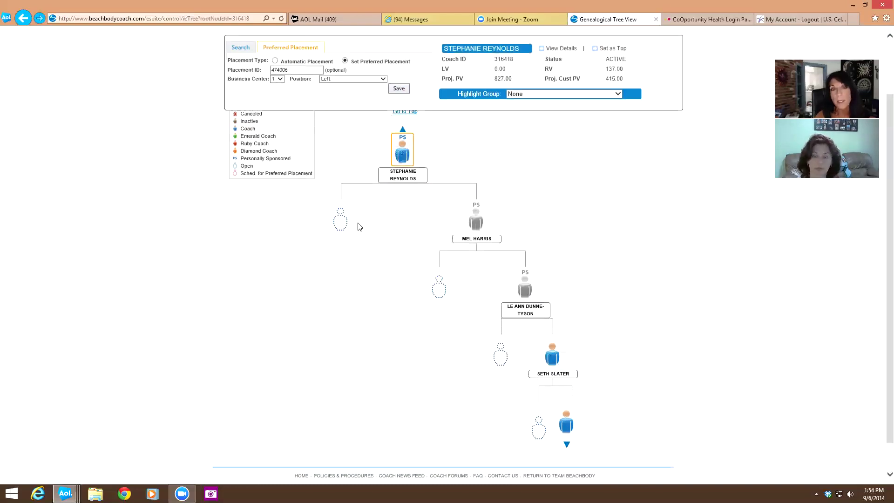
scroll(565, 377, "down", 1)
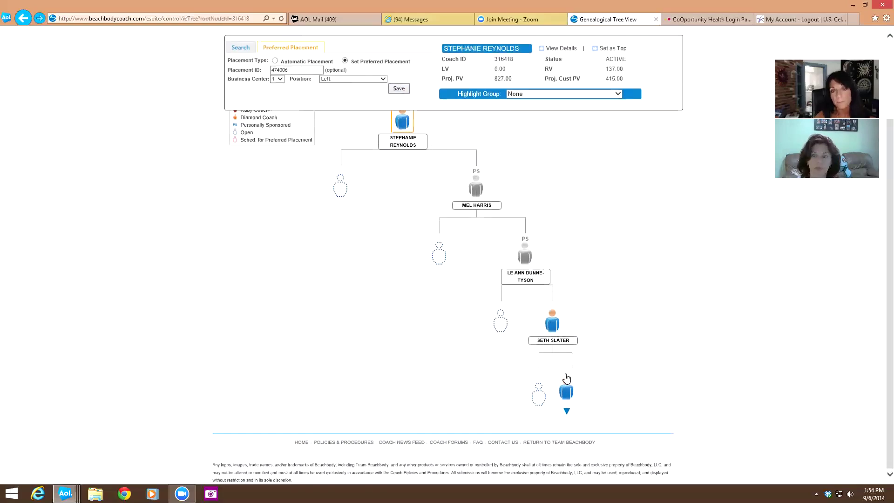
Step: Drill one level deeper below the lowest coach and scroll through that branch
left_click(567, 414)
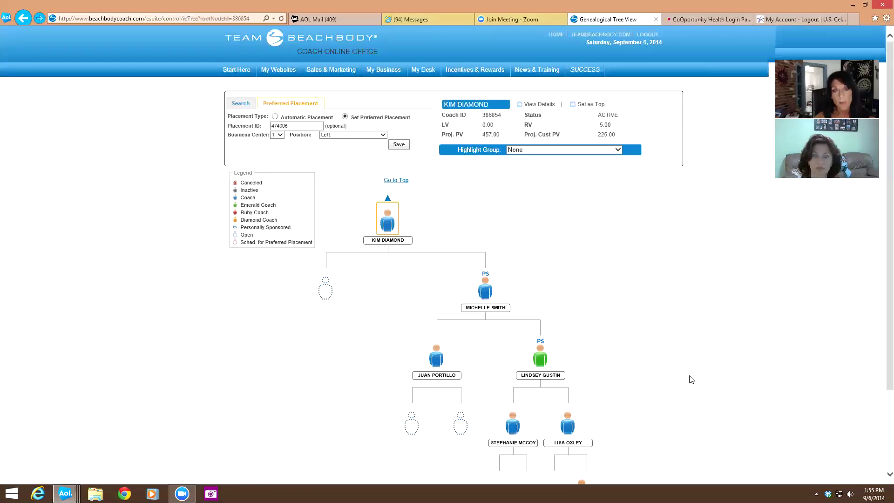
scroll(688, 379, "down", 2)
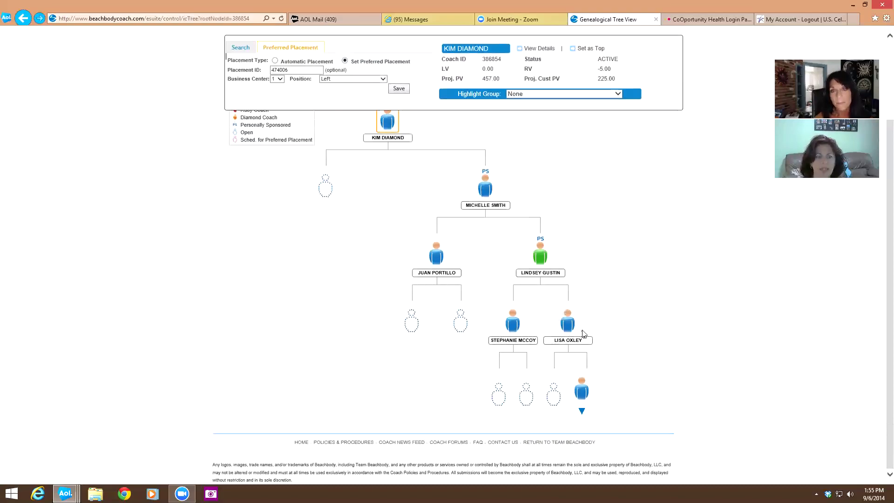
scroll(584, 333, "up", 2)
scroll(584, 334, "down", 2)
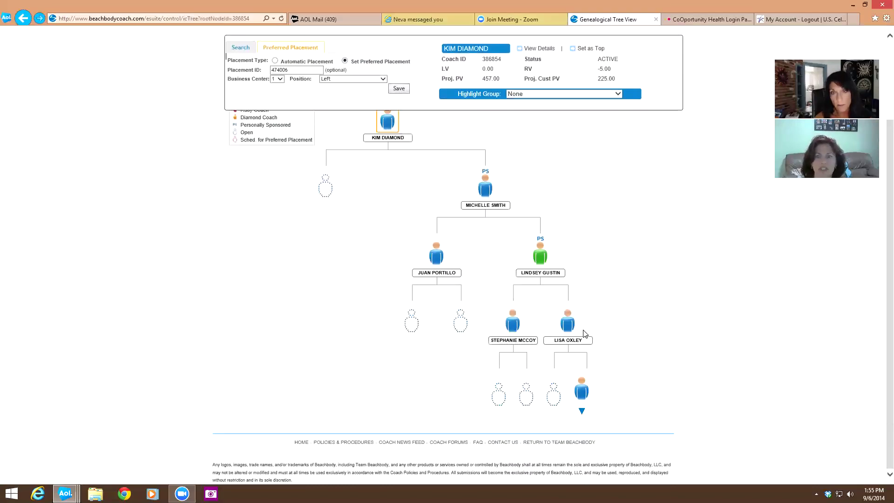
scroll(585, 334, "up", 2)
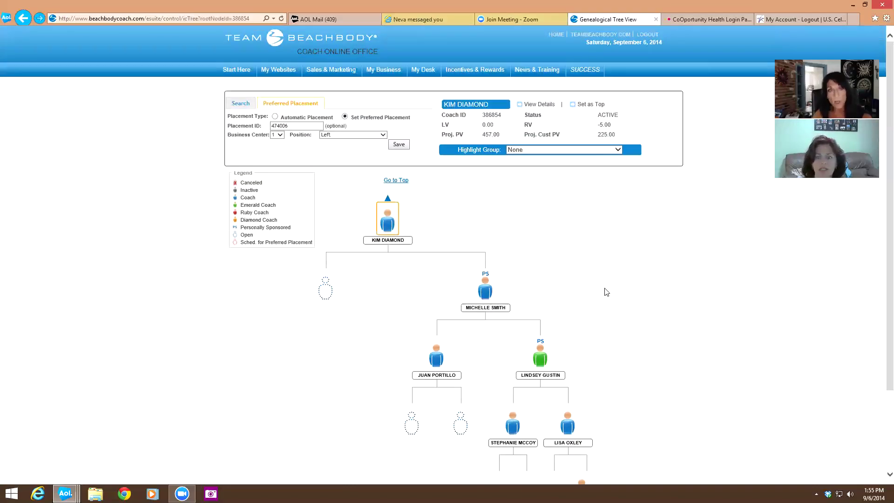
scroll(515, 295, "down", 2)
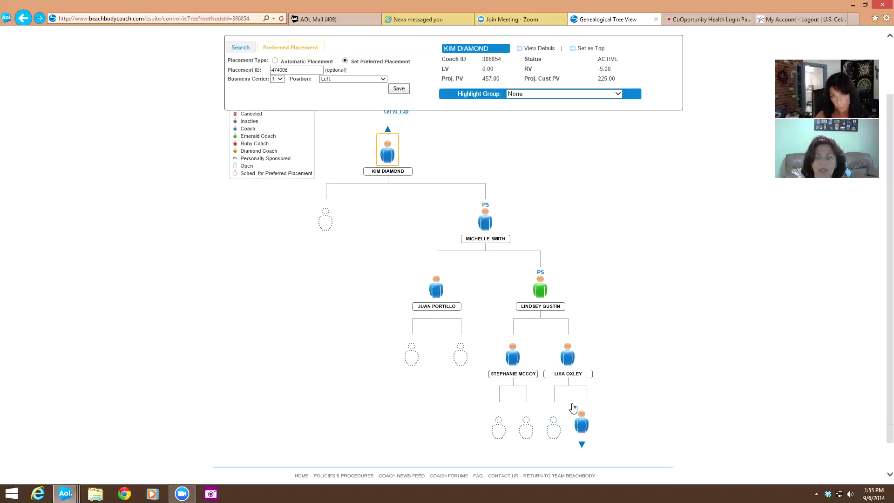
scroll(605, 376, "up", 2)
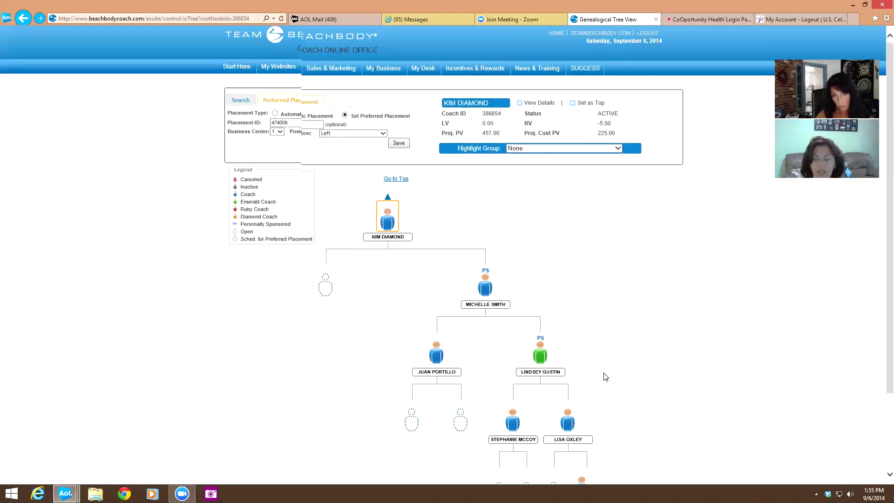
scroll(603, 243, "down", 3)
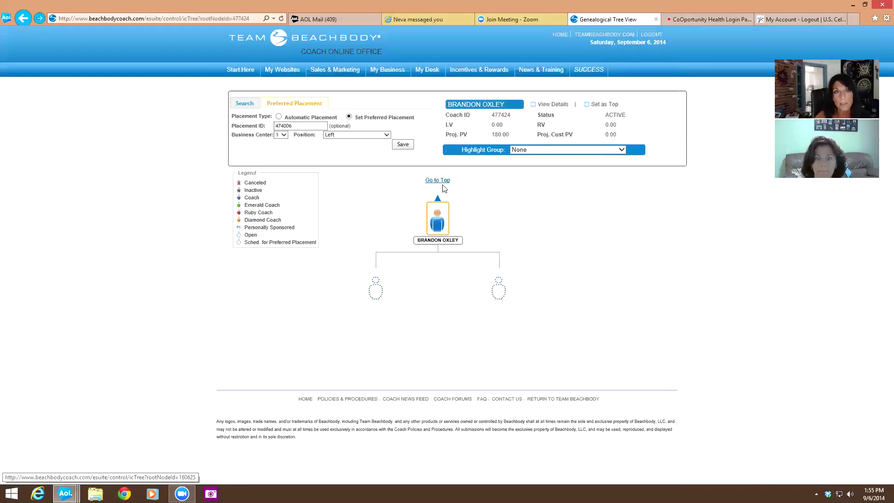
Step: Return the genealogy to the top coach and review the full four-level downline
left_click(437, 182)
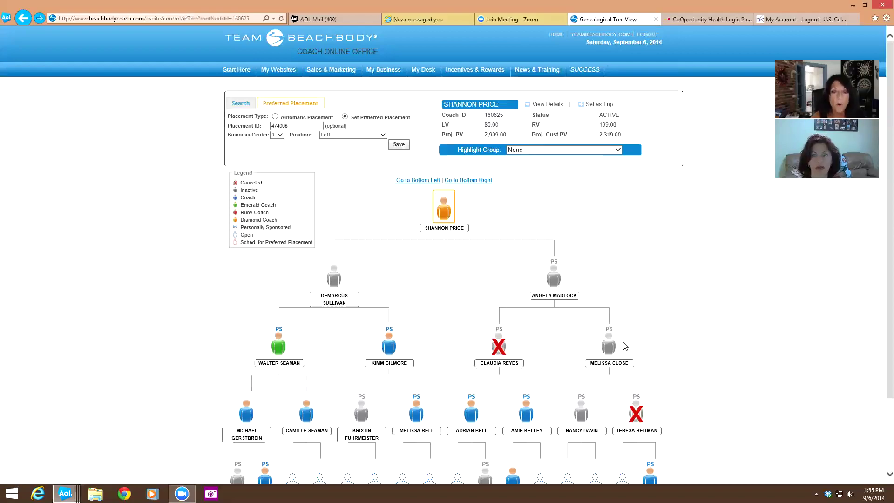
scroll(669, 334, "down", 2)
scroll(635, 243, "up", 2)
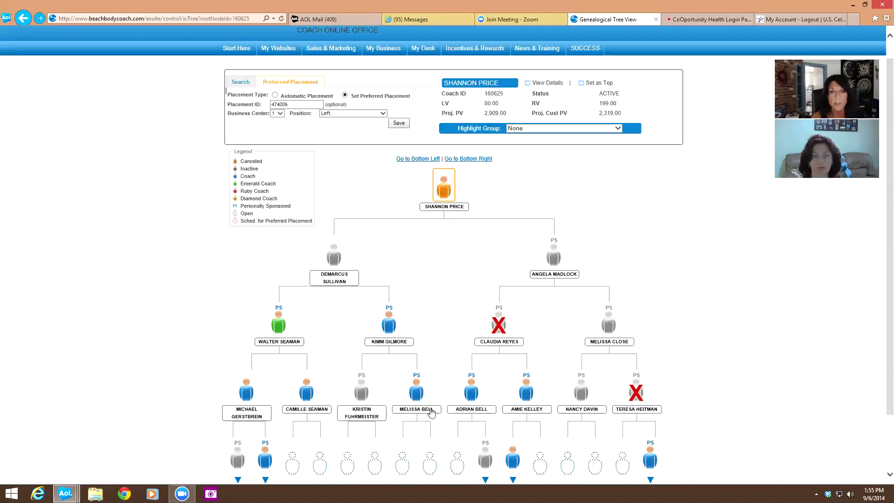
scroll(457, 275, "down", 2)
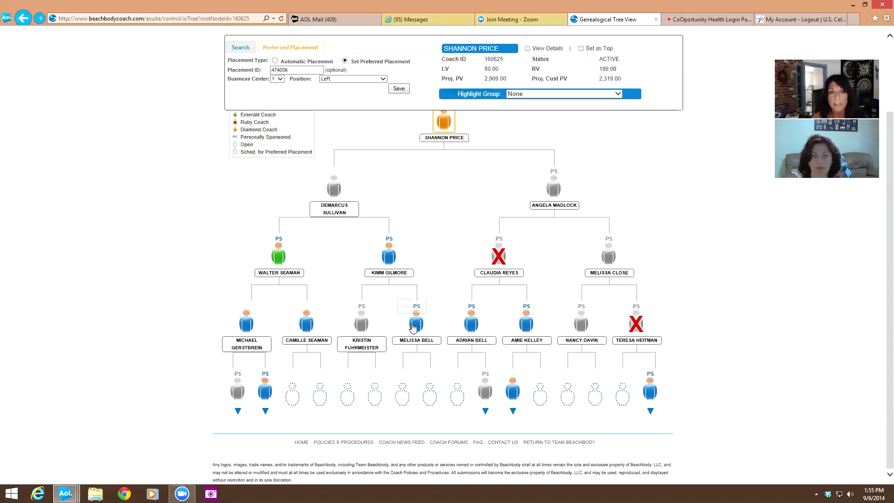
Step: Set the empty bottom-row slot under the fourth third-row coach as preferred placement
left_click(403, 397)
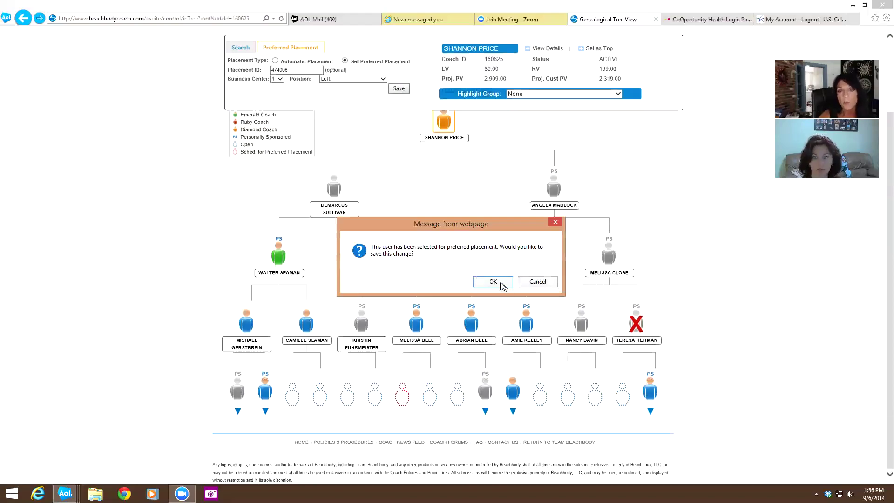
left_click(545, 284)
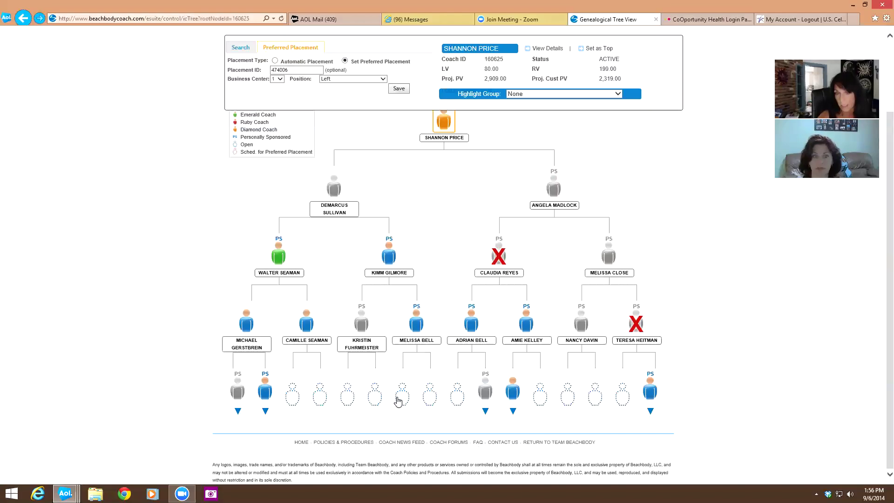
mouse_move(412, 319)
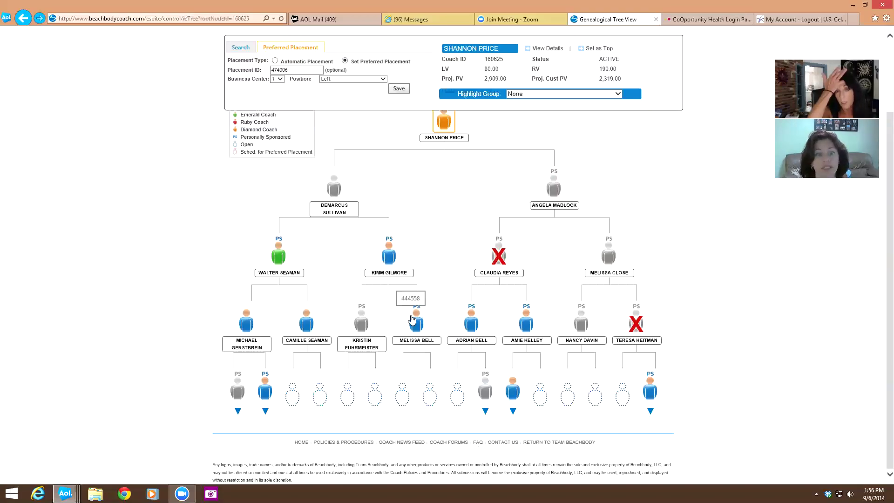
scroll(412, 319, "up", 3)
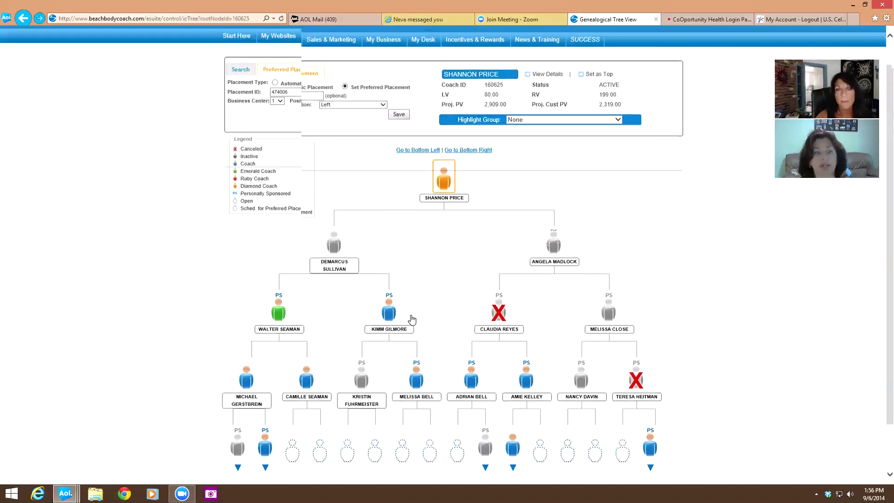
scroll(446, 381, "up", 1)
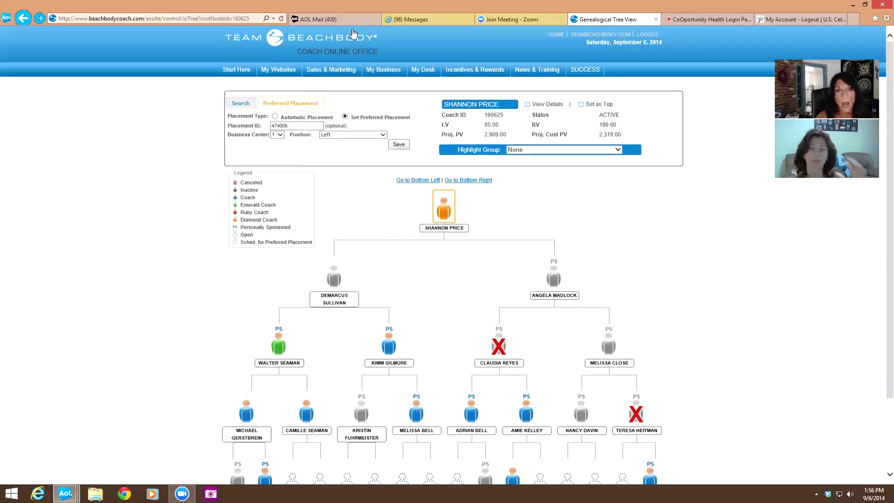
mouse_move(278, 69)
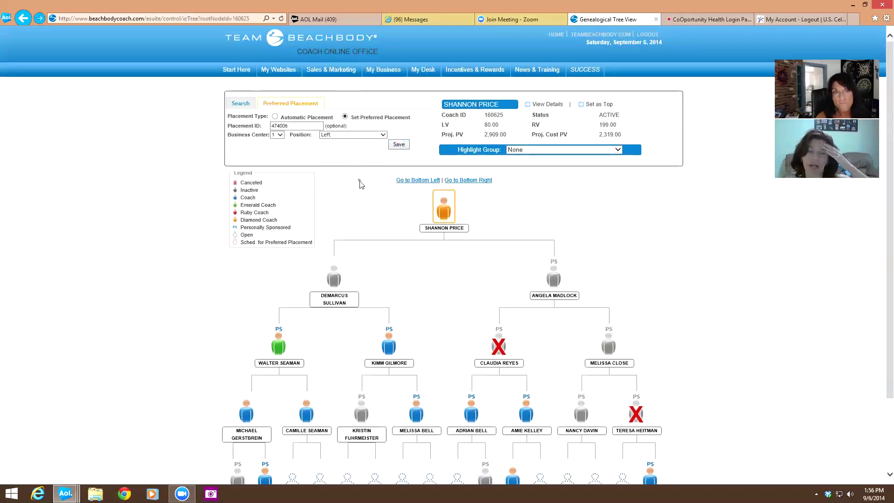
scroll(361, 185, "down", 3)
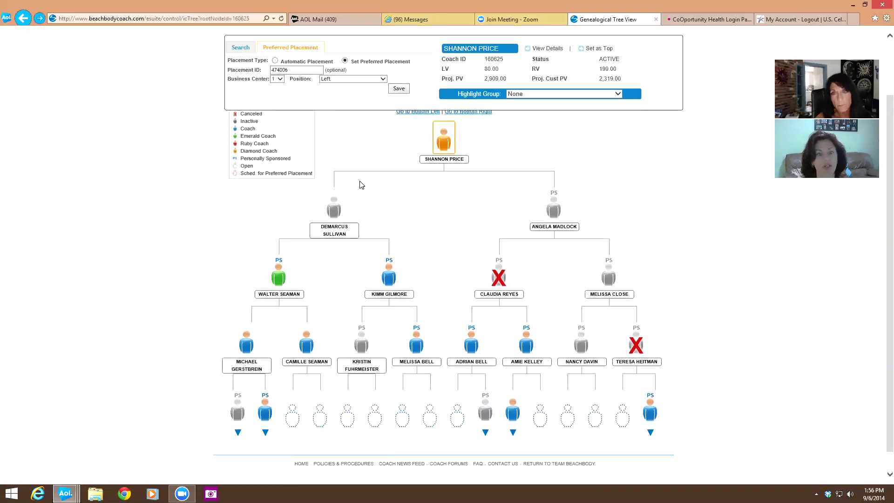
scroll(361, 185, "down", 1)
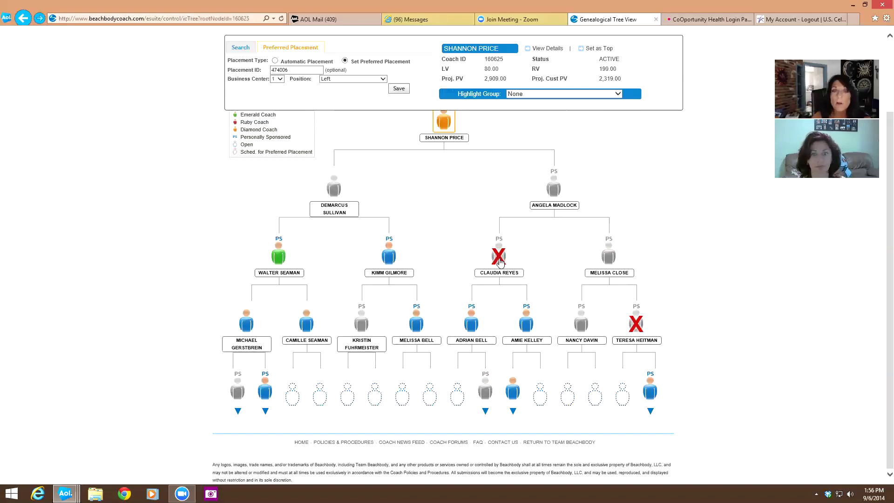
mouse_move(500, 261)
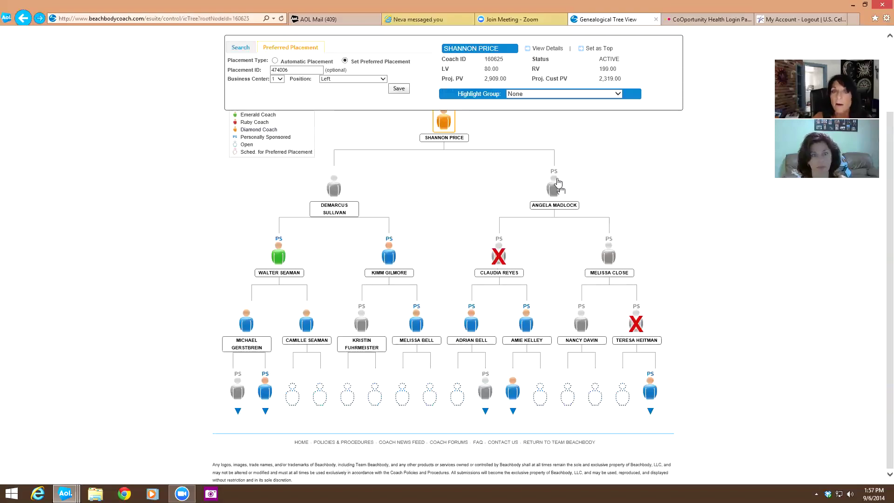
mouse_move(556, 178)
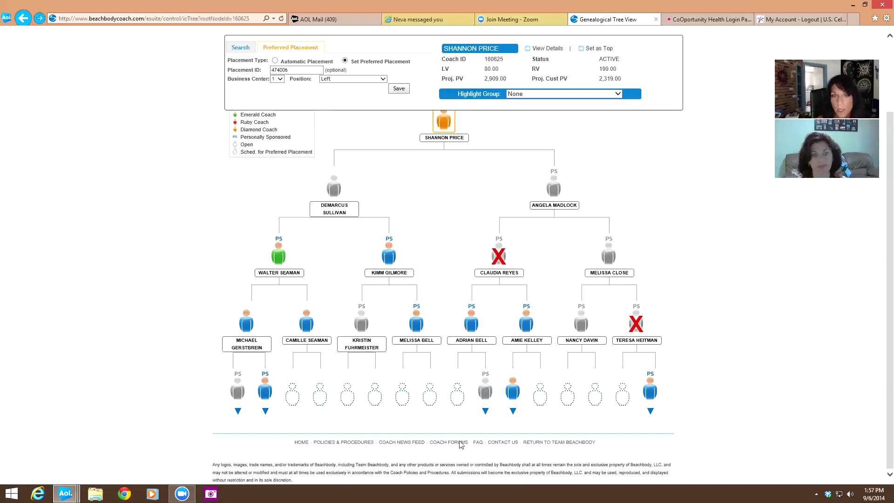
Step: Search the coach support FAQ for 'red x'
left_click(478, 443)
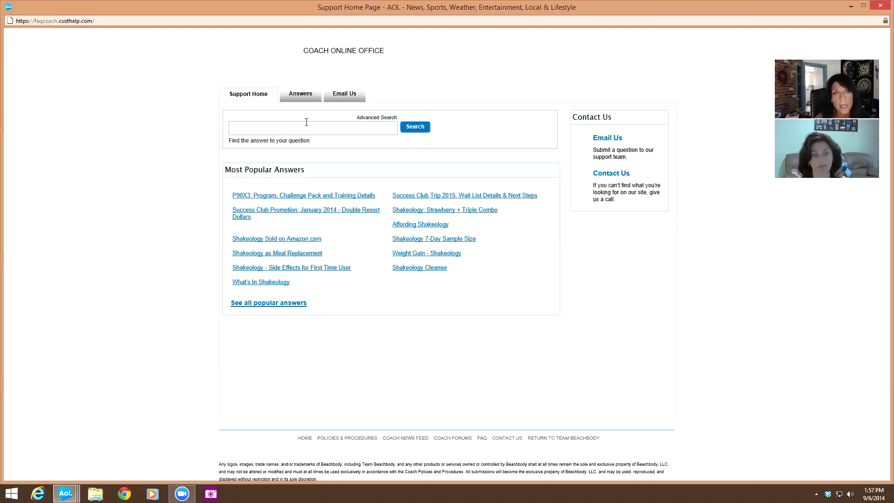
type("red x")
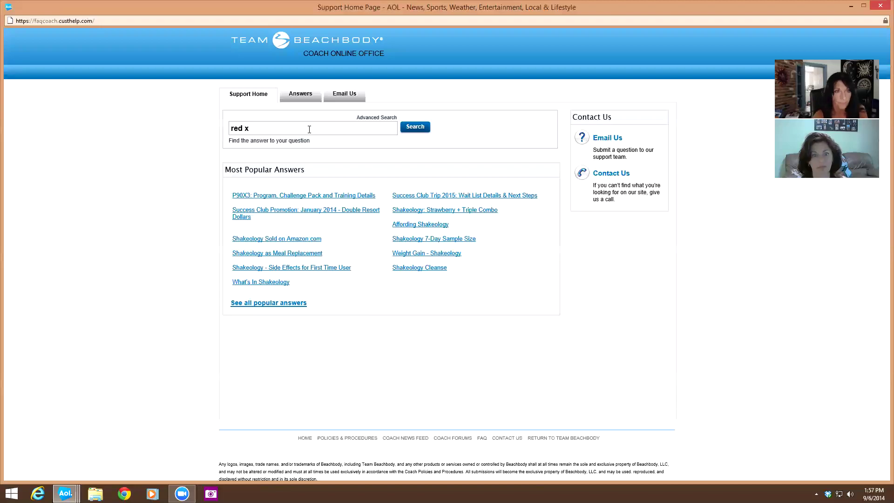
key("Return")
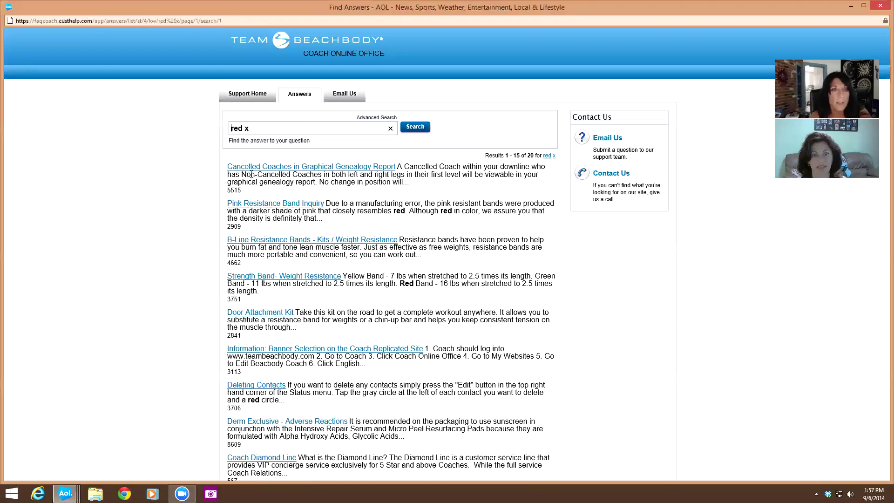
Step: Read 'Cancelled Coaches in Graphical Genealogy Report' and rate the answer helpful
left_click(350, 169)
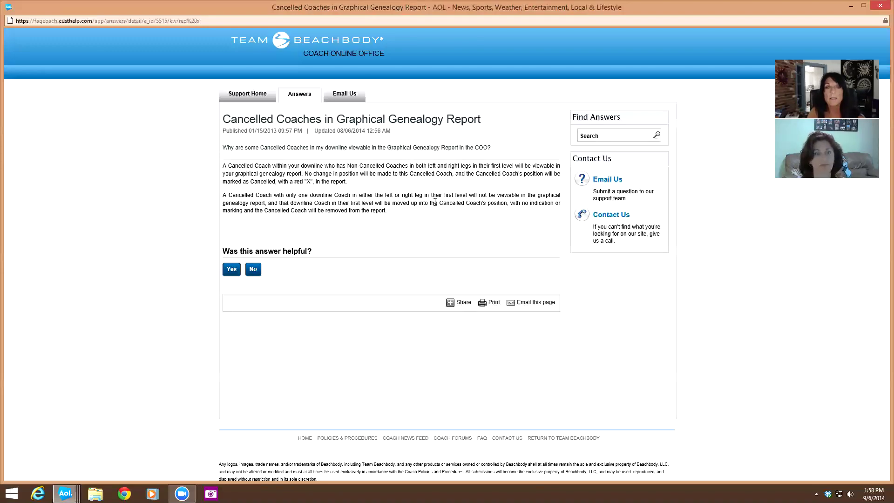
left_click(235, 270)
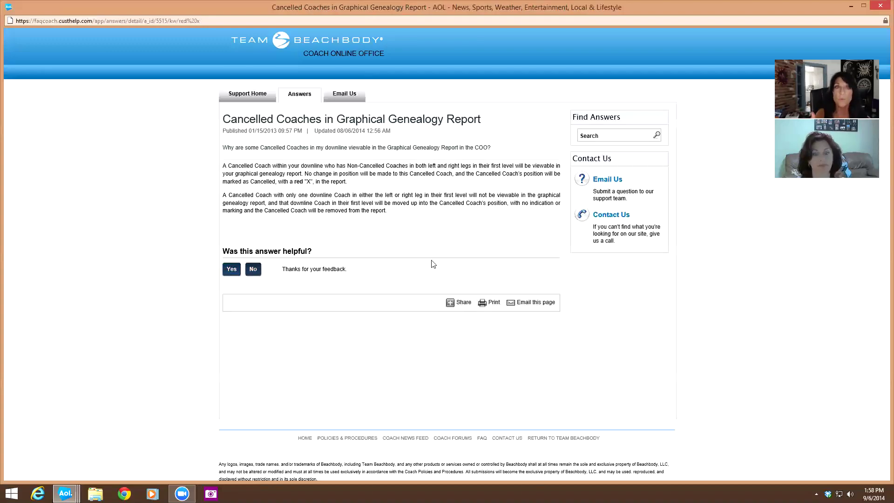
Step: Go back to the Support Home page with its Most Popular Answers list
left_click(263, 95)
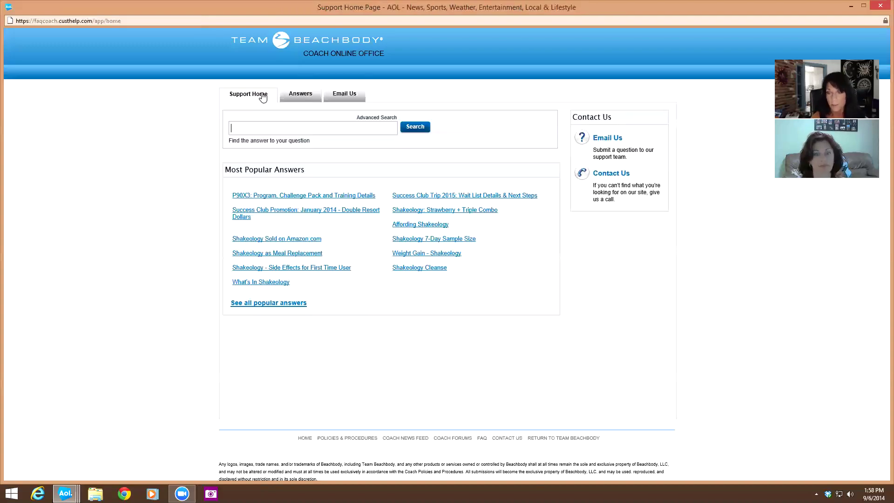